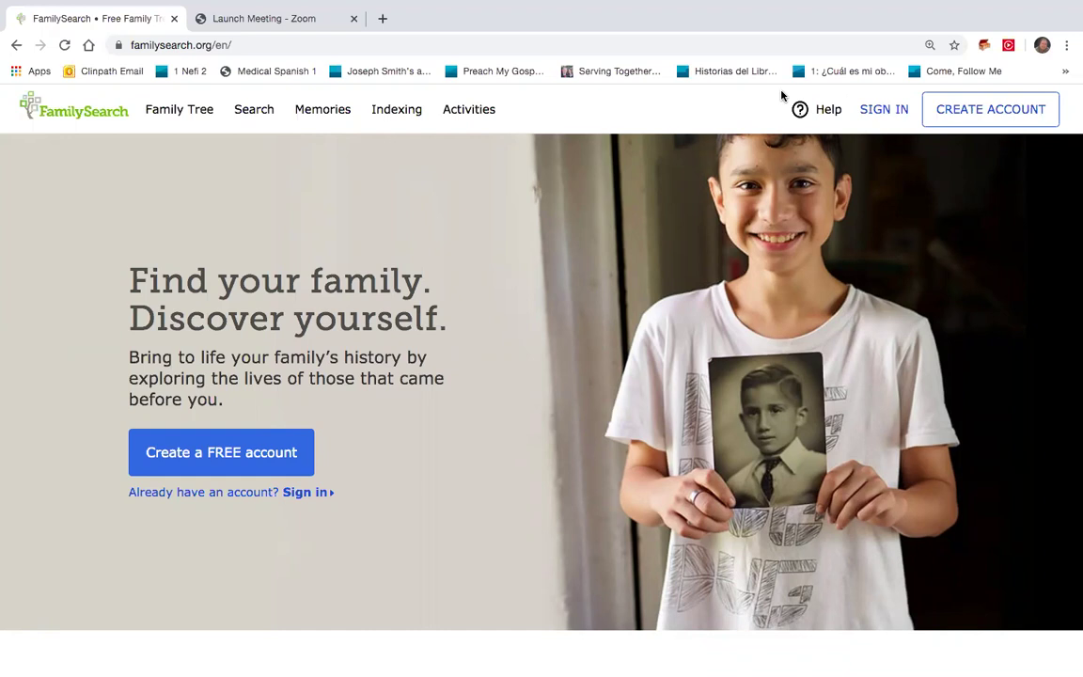
Step: Sign in to FamilySearch with the account username and password
left_click(884, 110)
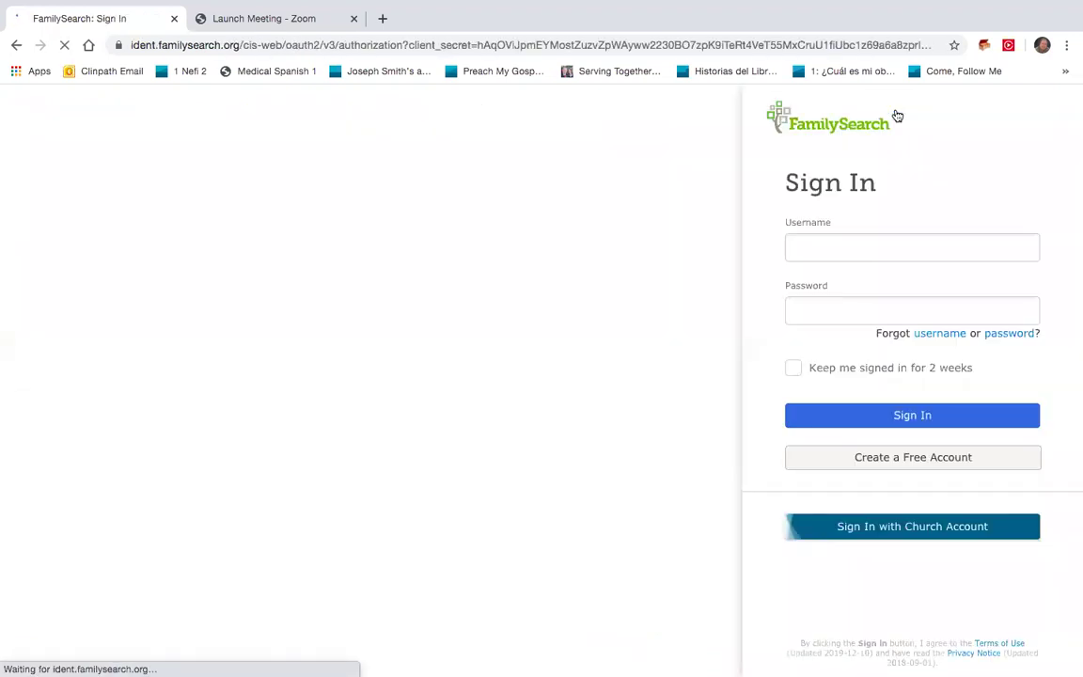
type("slal")
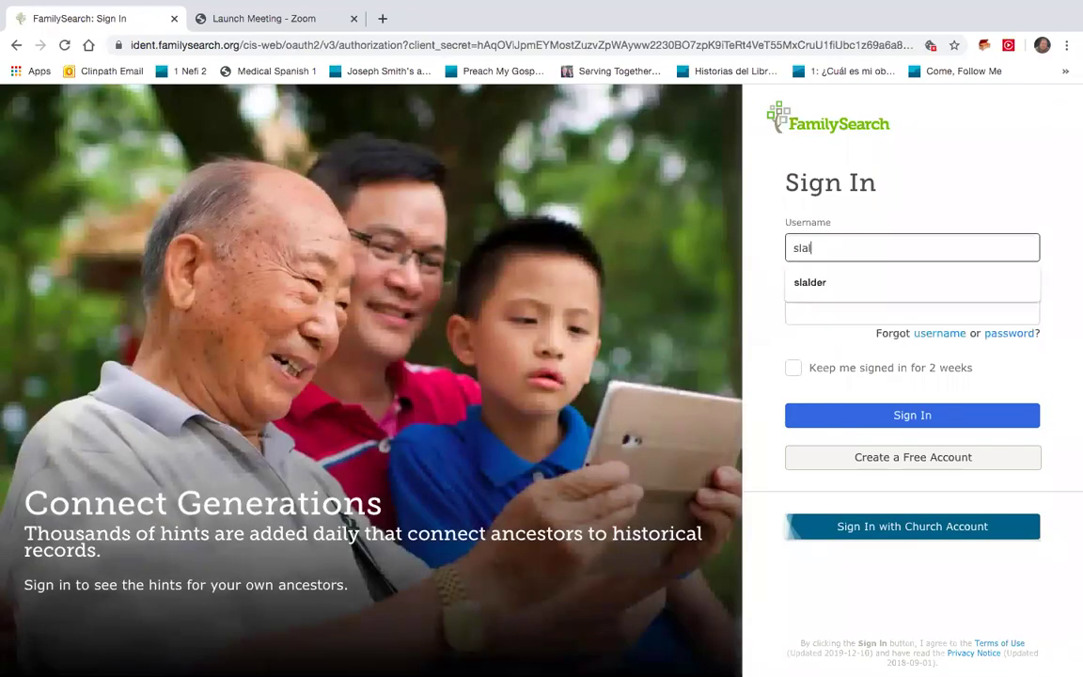
type("der")
key("Tab")
type("•••••••")
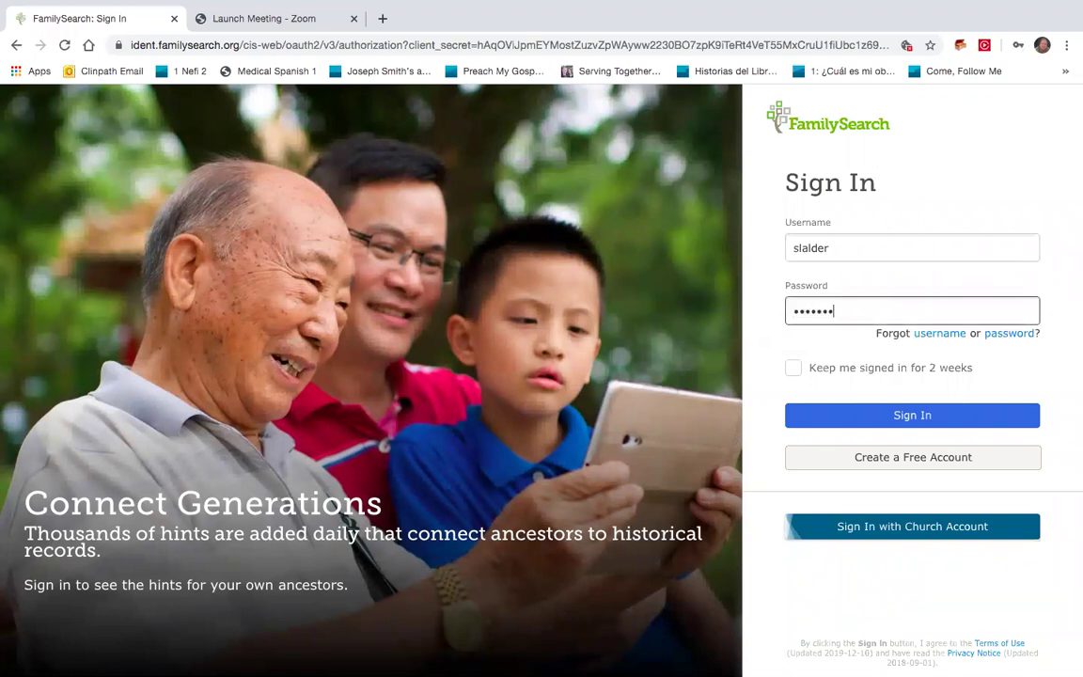
key("Return")
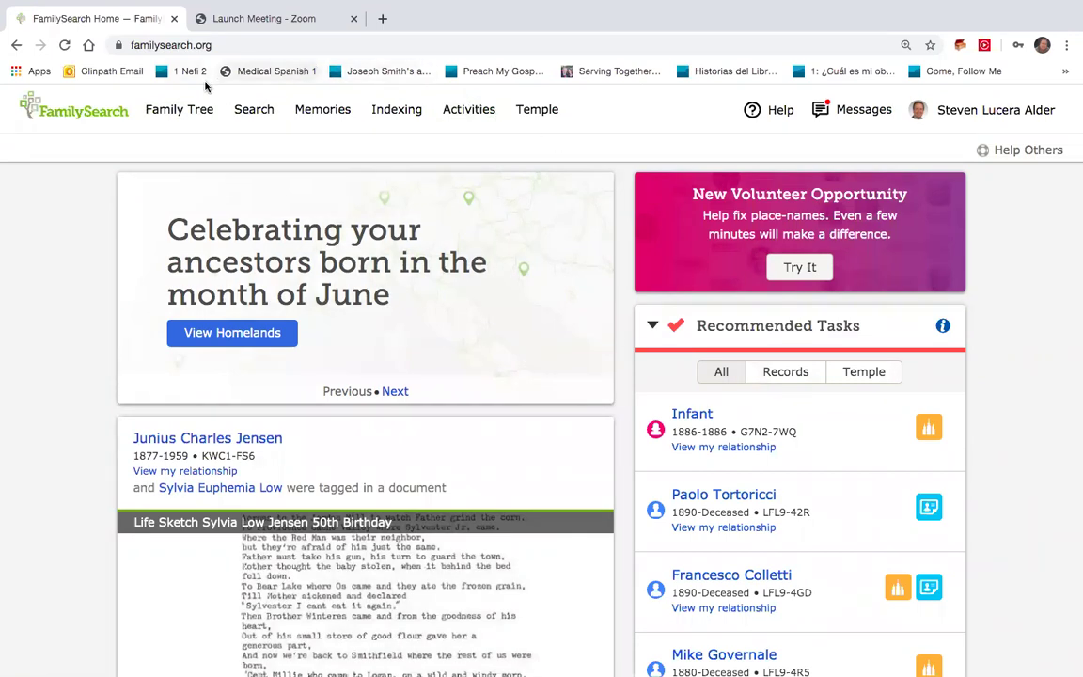
Step: Open your own person page from the Family Tree menu's Person option
left_click(201, 110)
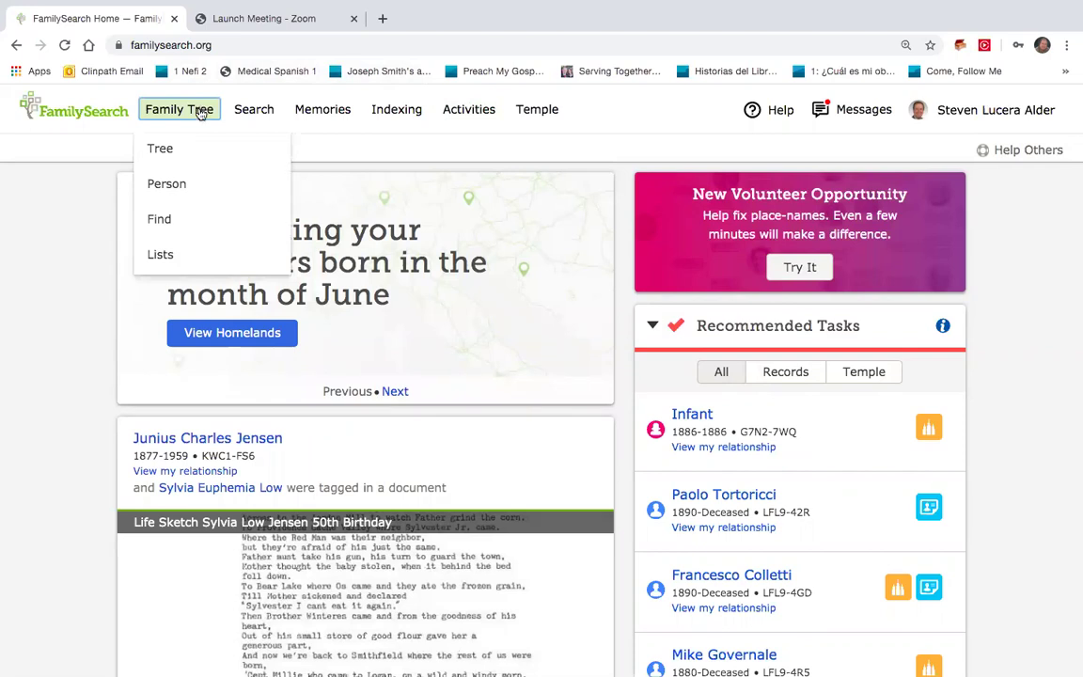
left_click(166, 184)
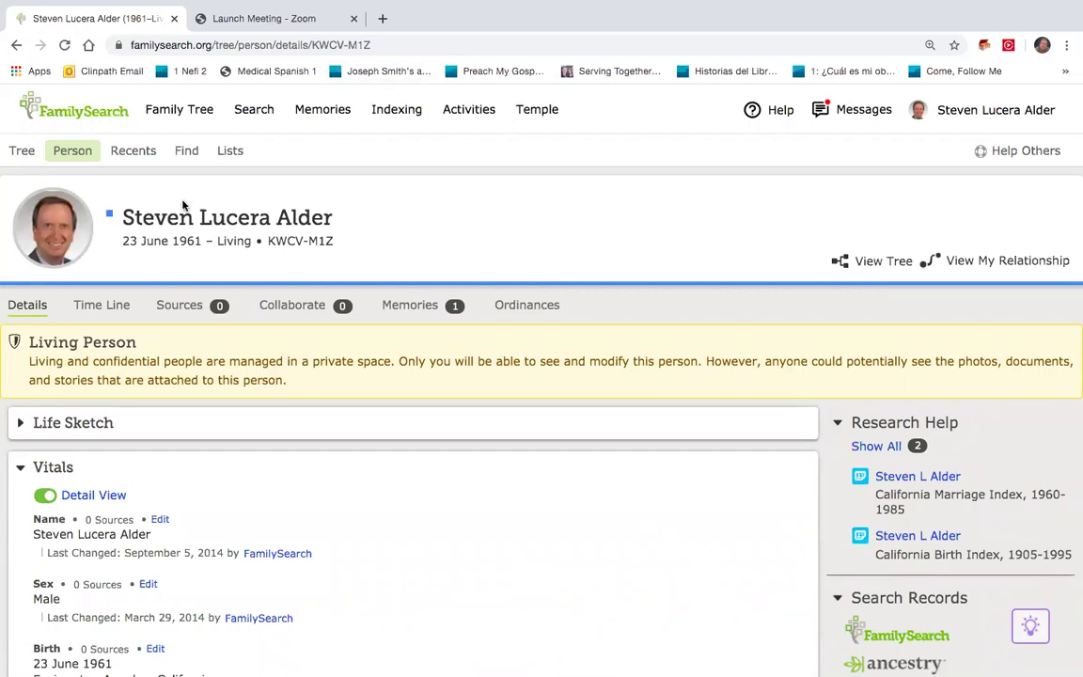
left_click_drag(191, 209, 188, 260)
scroll(289, 253, "down", 1)
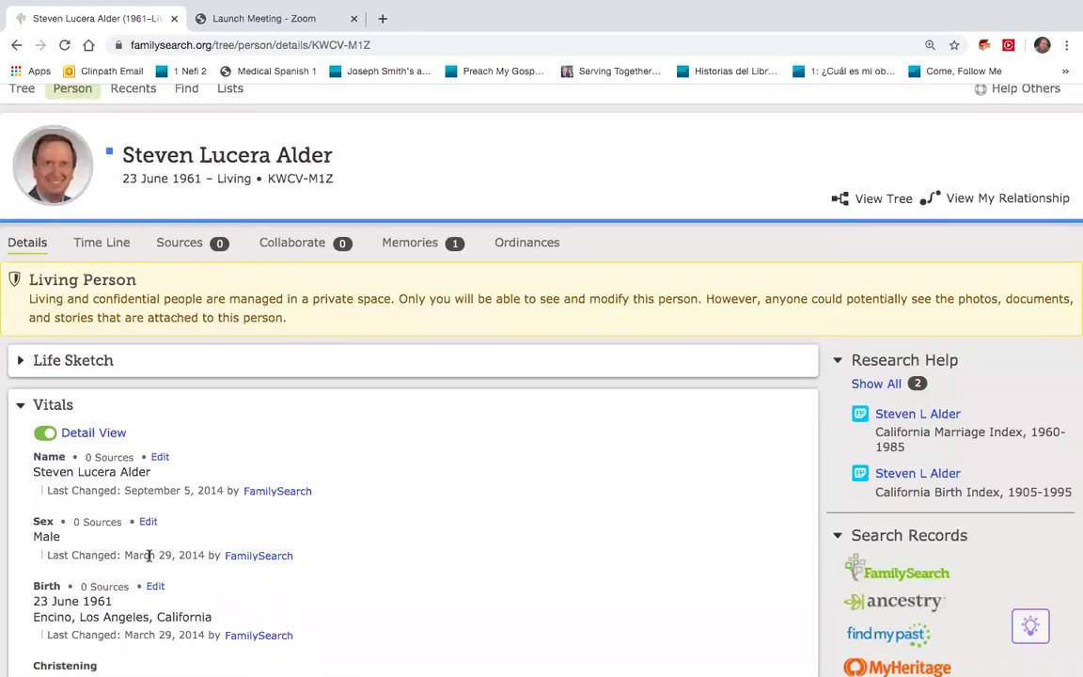
scroll(148, 556, "down", 3)
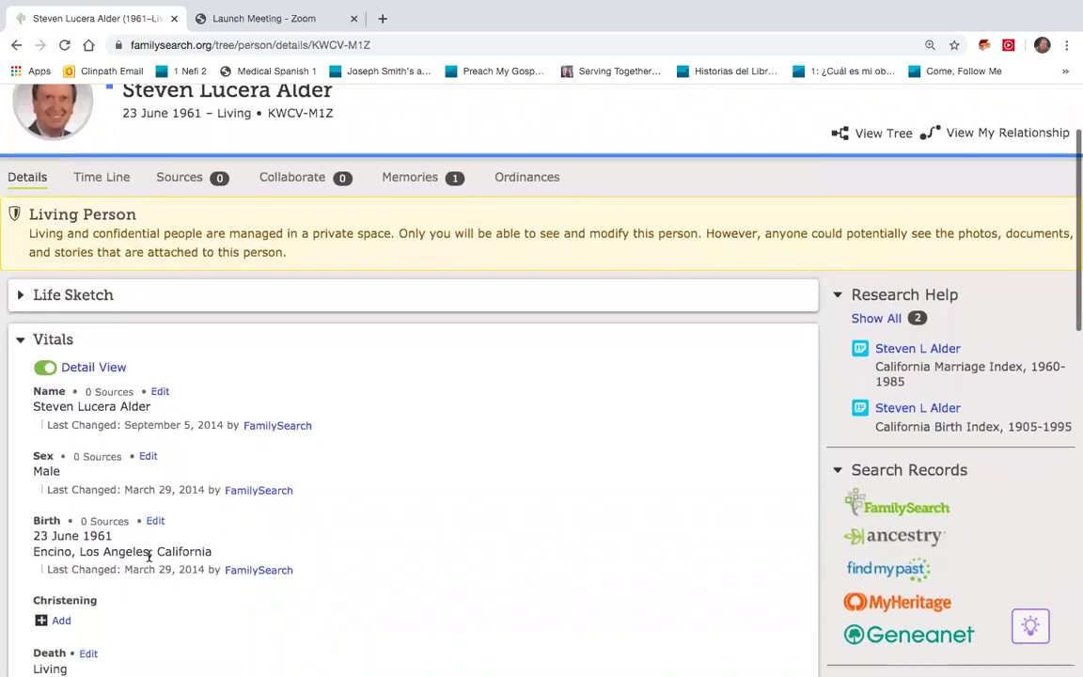
scroll(148, 561, "down", 2)
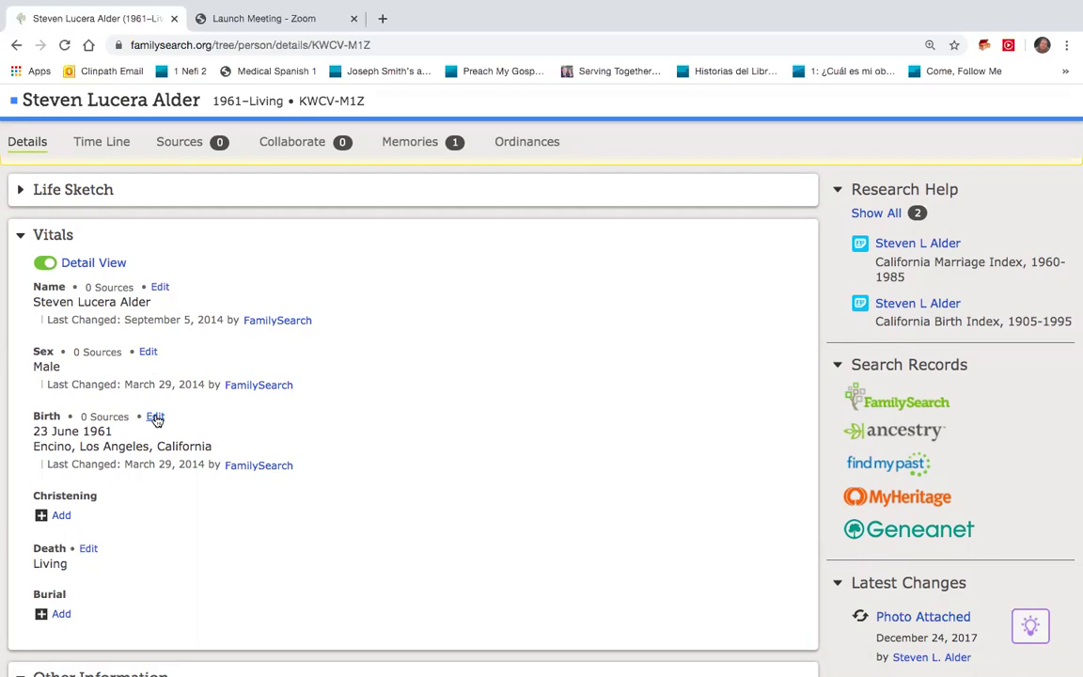
left_click(156, 418)
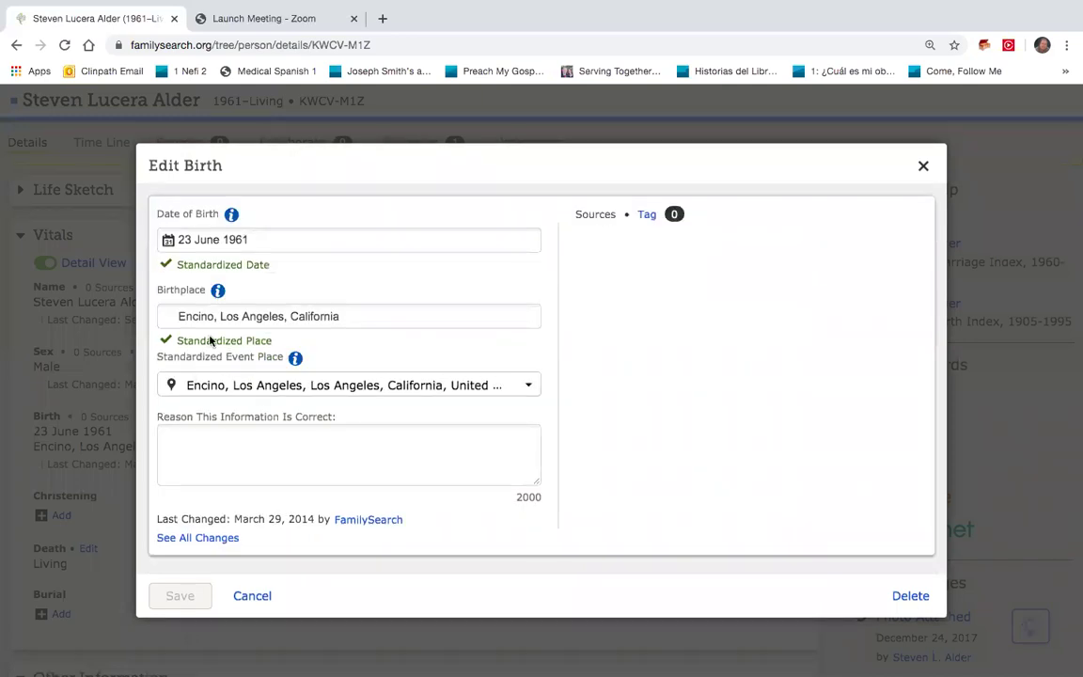
left_click(261, 243)
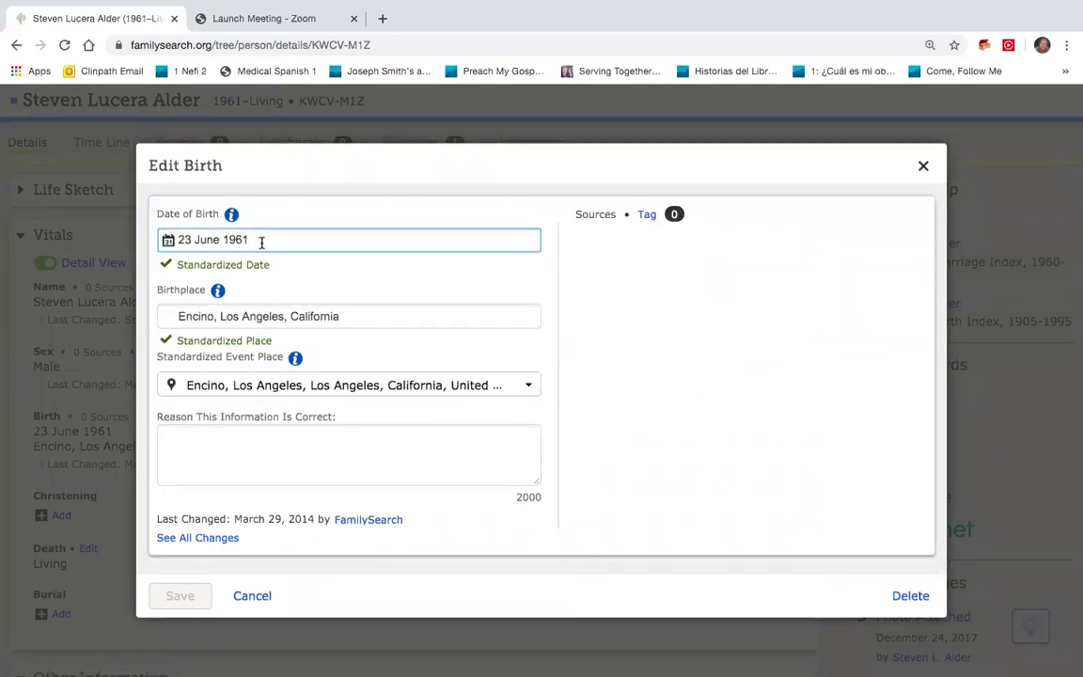
left_click(261, 318)
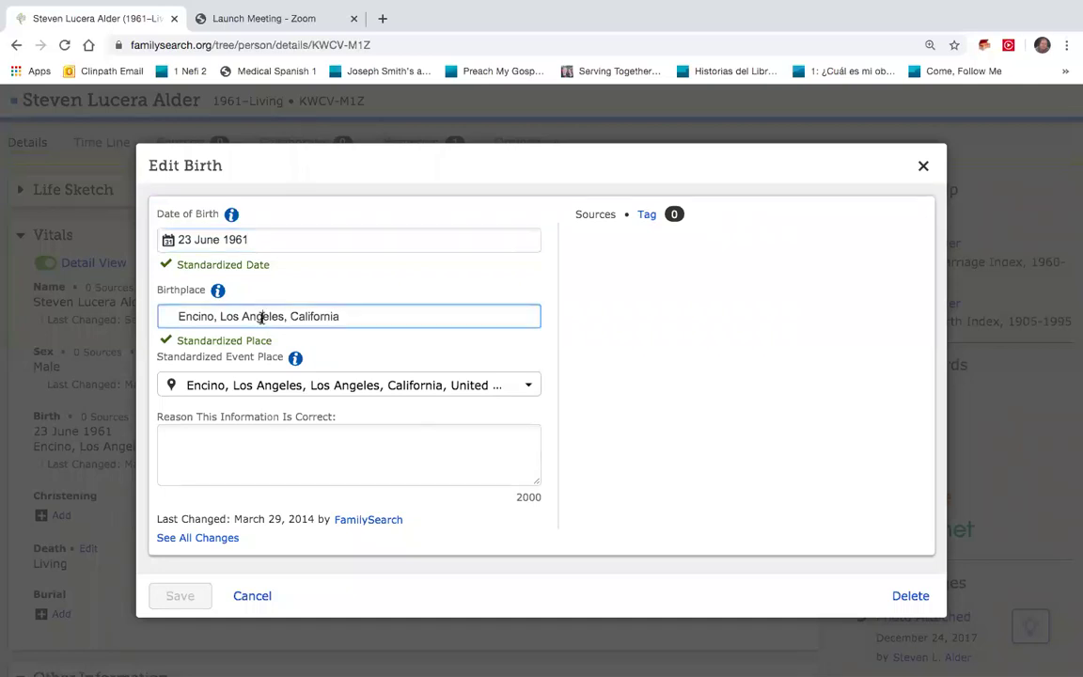
left_click(266, 386)
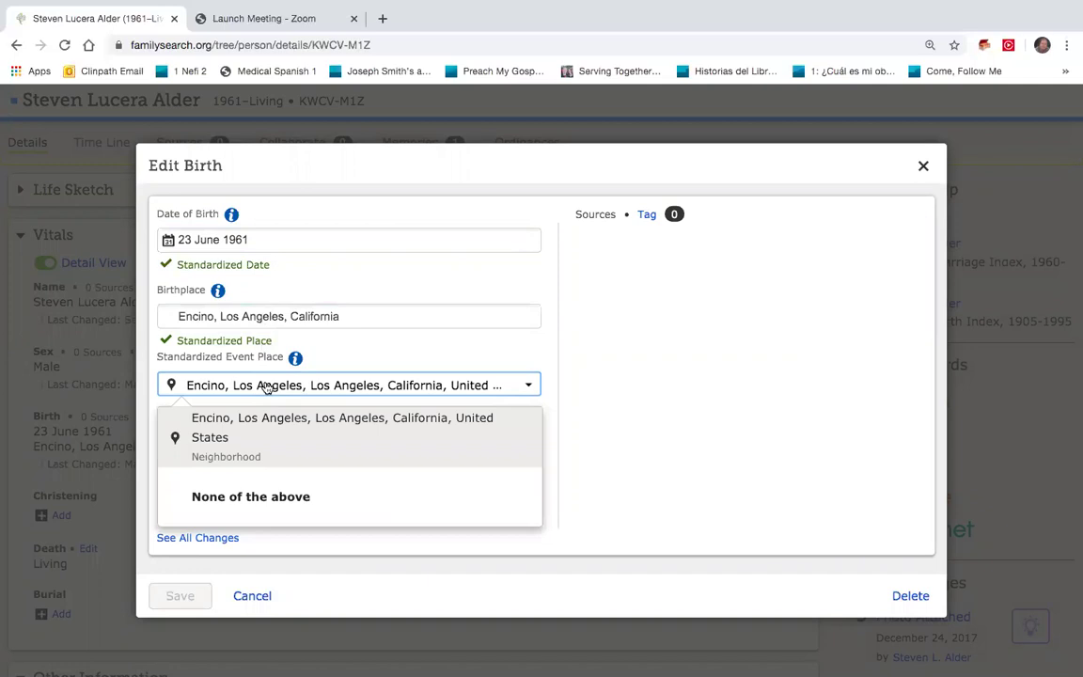
left_click(604, 402)
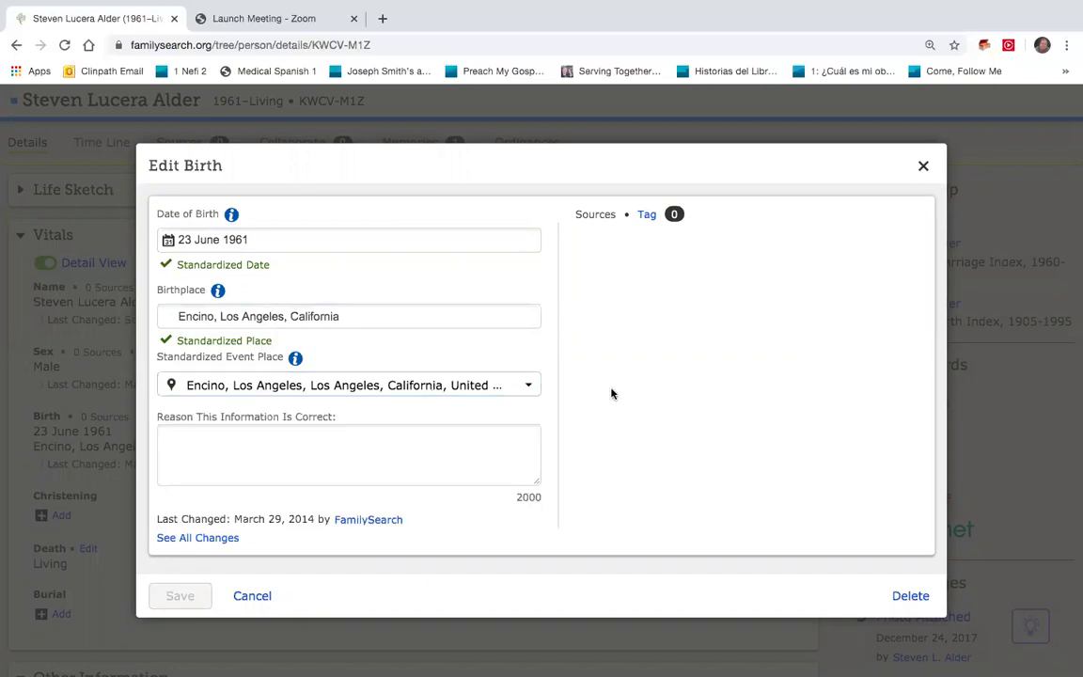
left_click(922, 165)
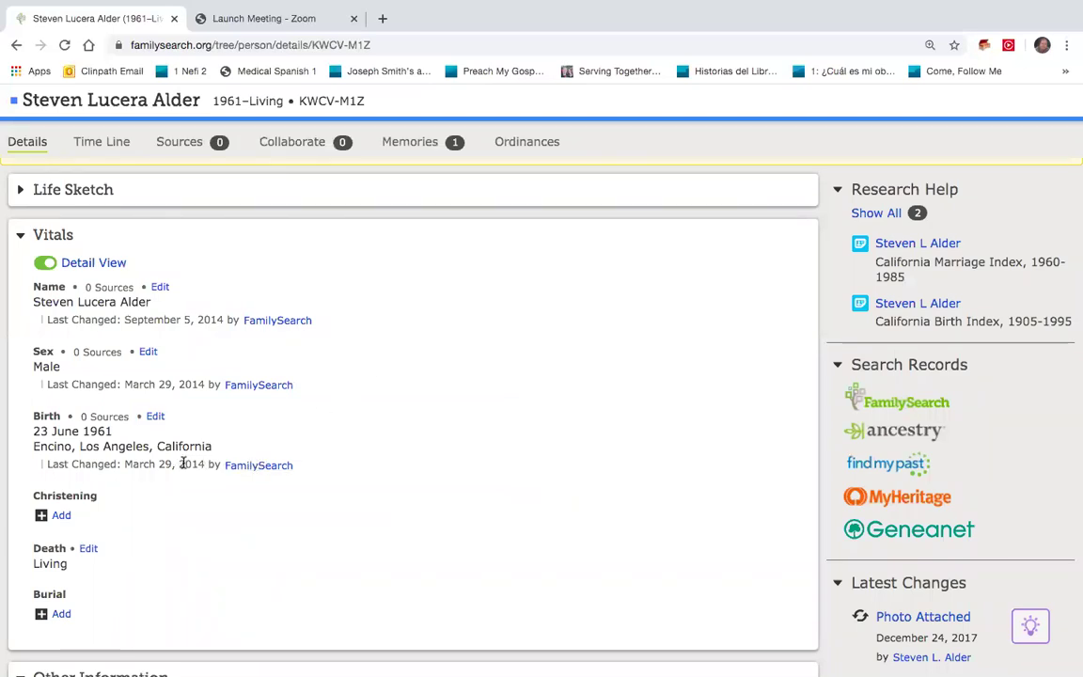
left_click_drag(179, 464, 203, 464)
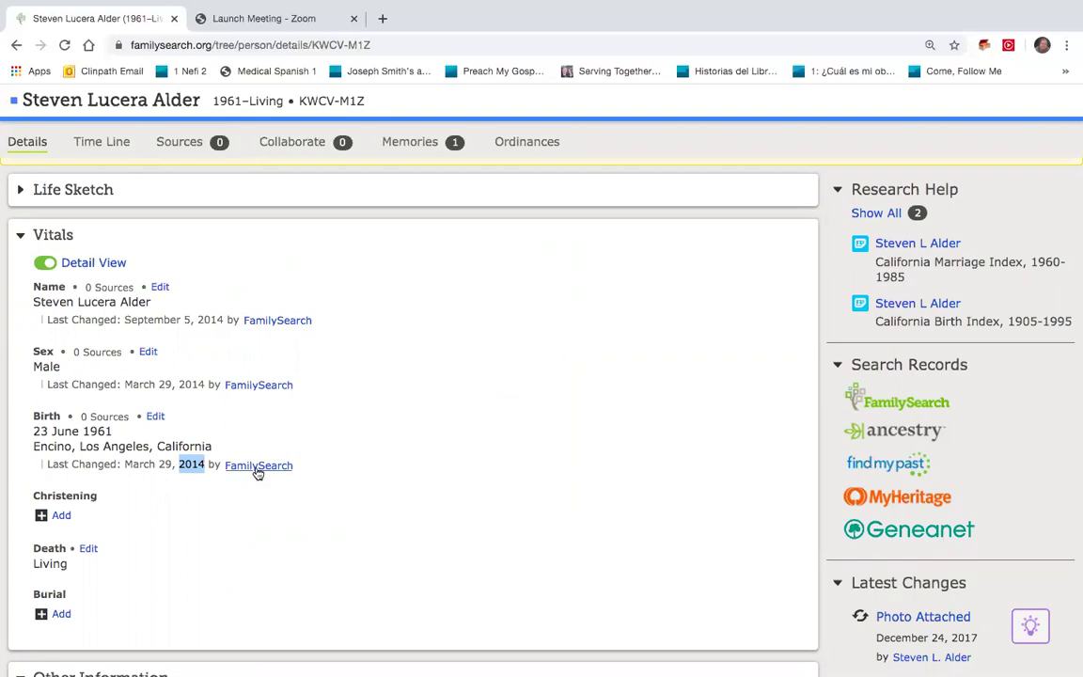
scroll(257, 472, "down", 5)
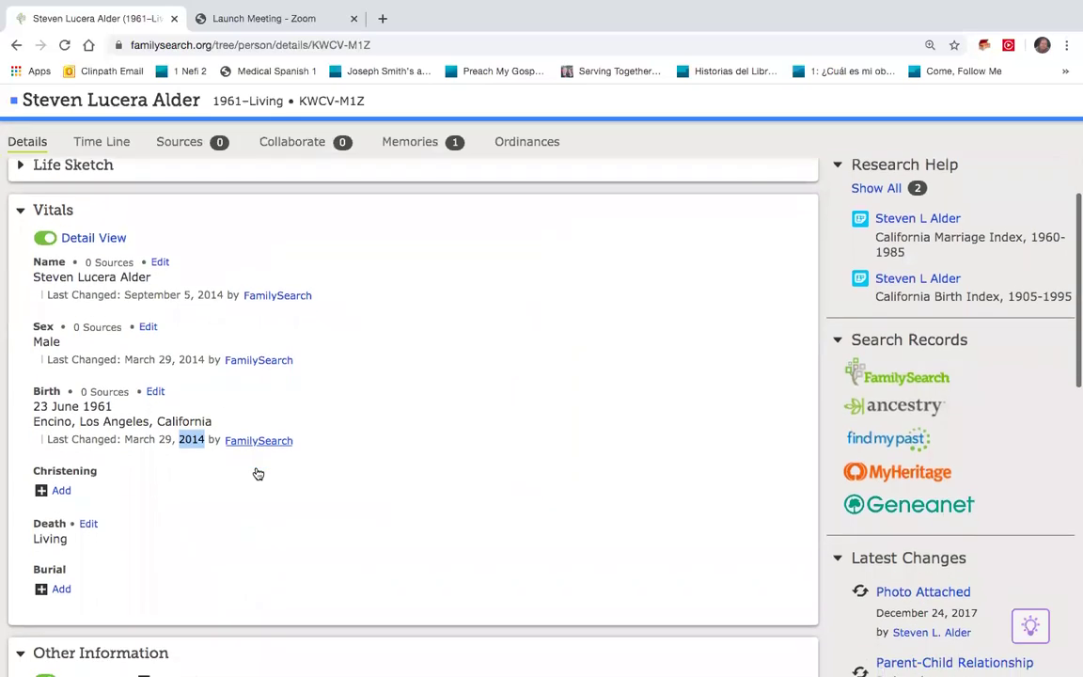
scroll(254, 471, "down", 12)
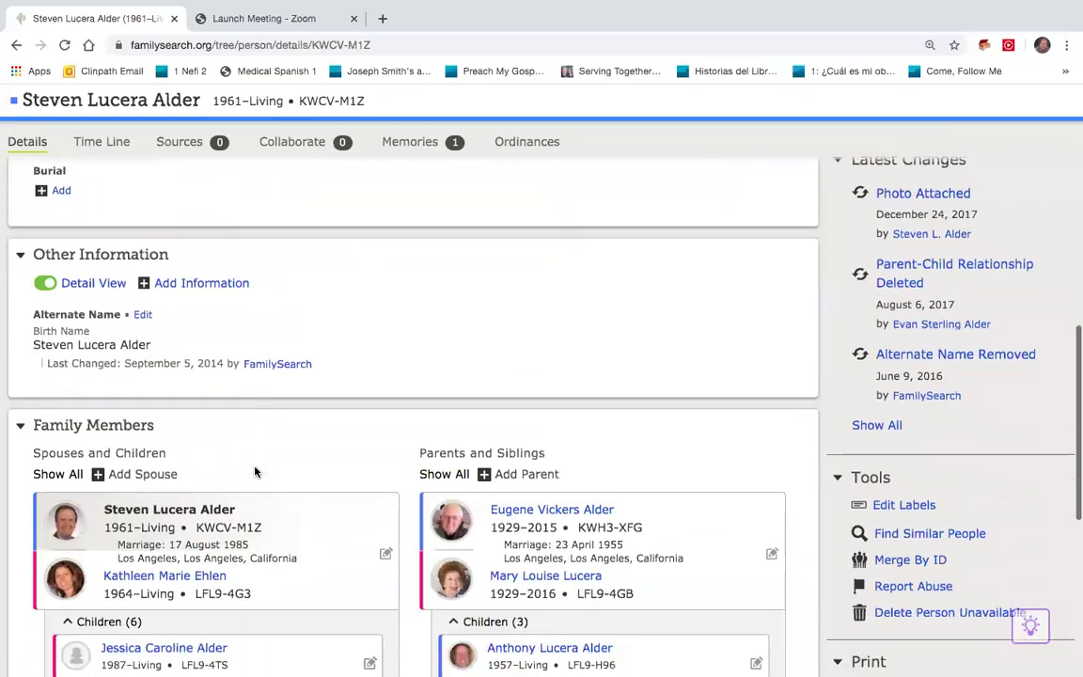
scroll(258, 440, "down", 2)
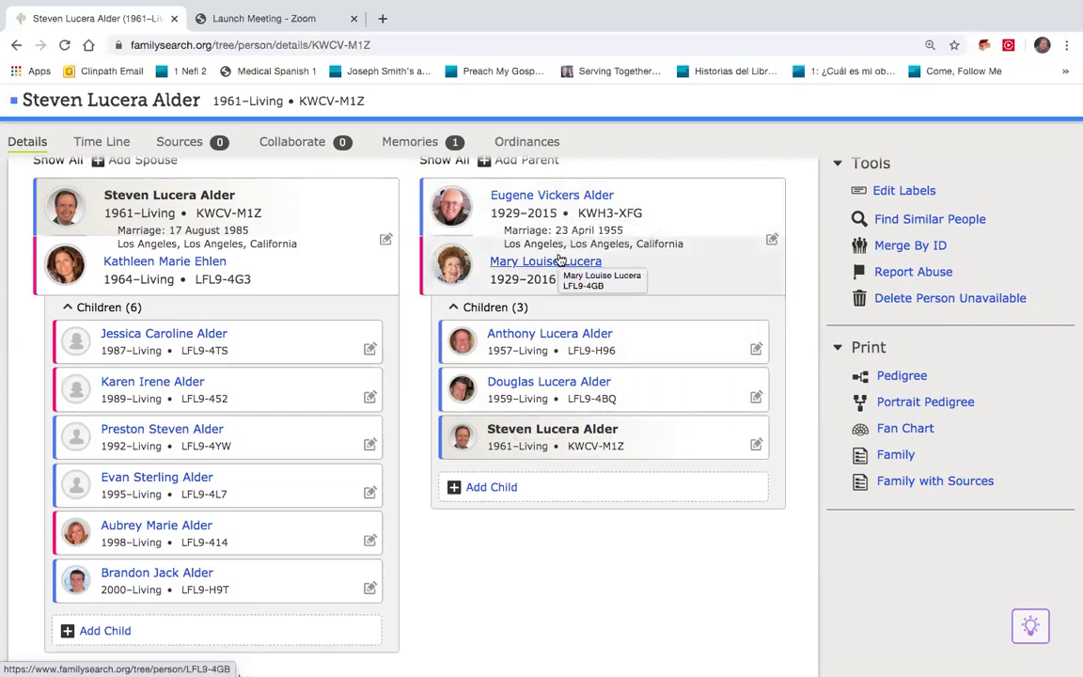
scroll(558, 259, "up", 5)
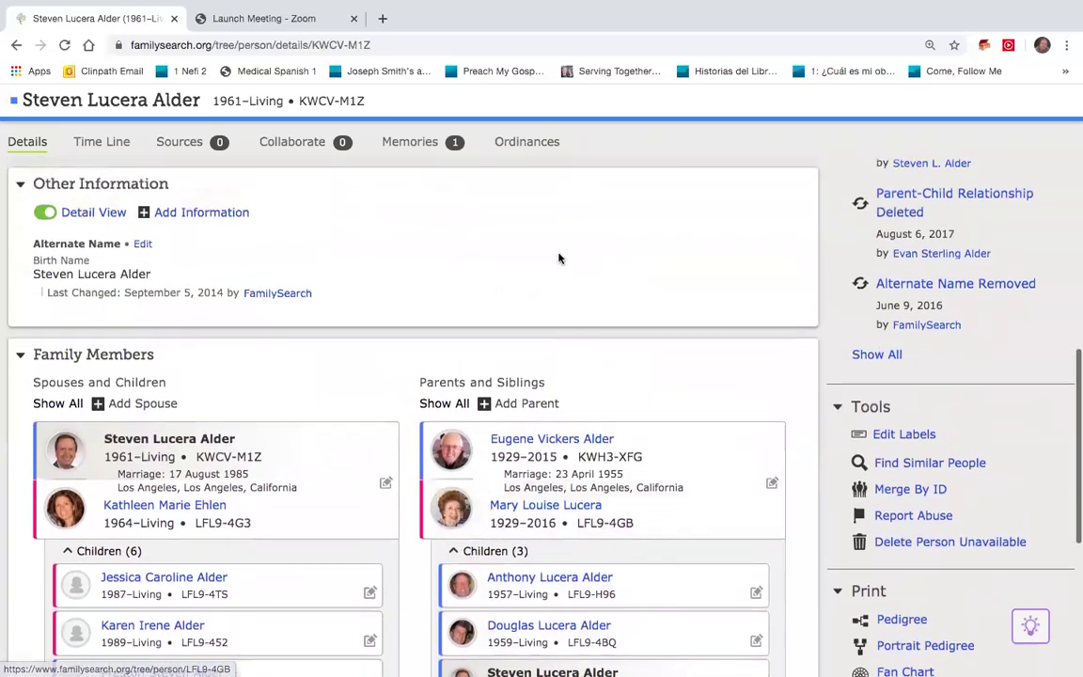
scroll(558, 258, "up", 10)
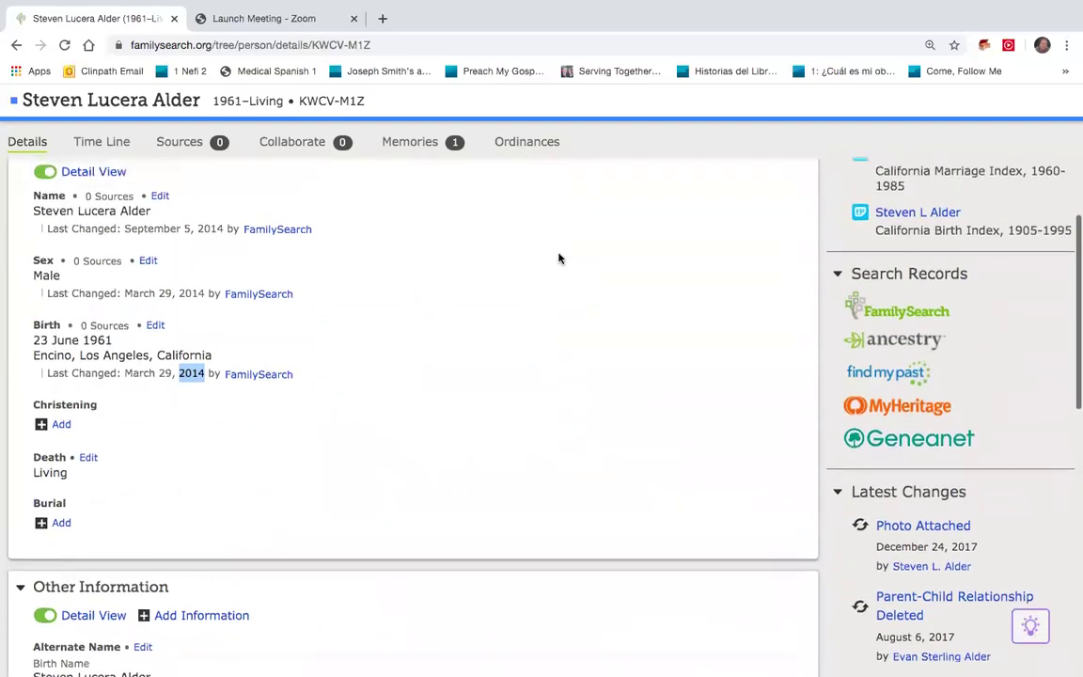
scroll(558, 257, "up", 2)
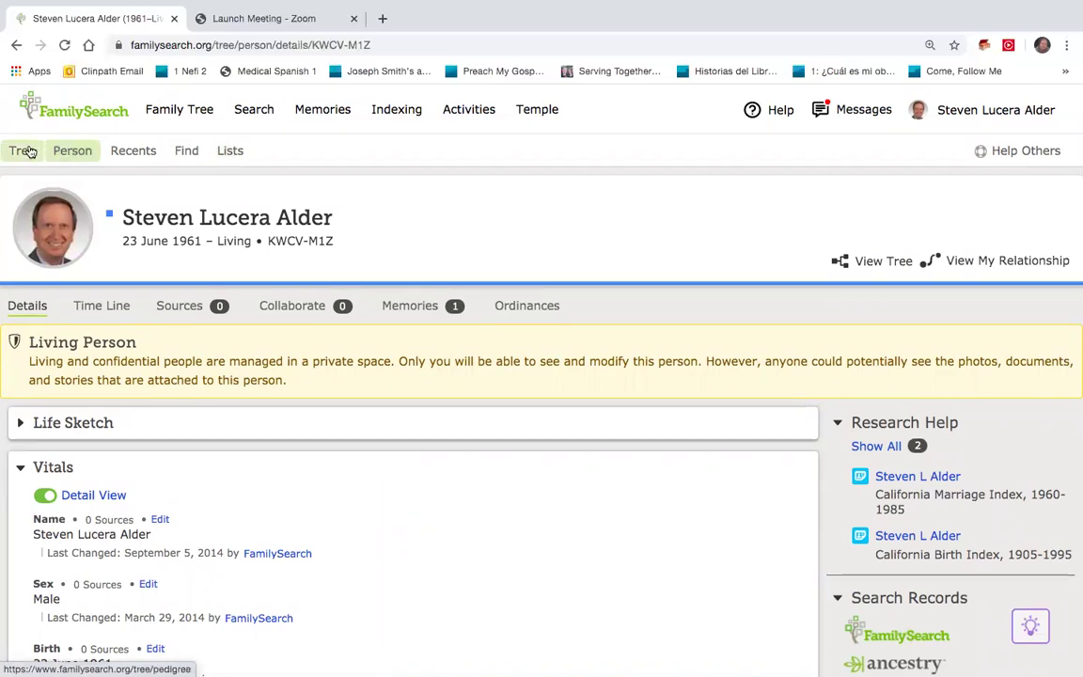
Step: Show the landscape pedigree tree, framing the root couple, children, parents and grandparents
left_click(28, 153)
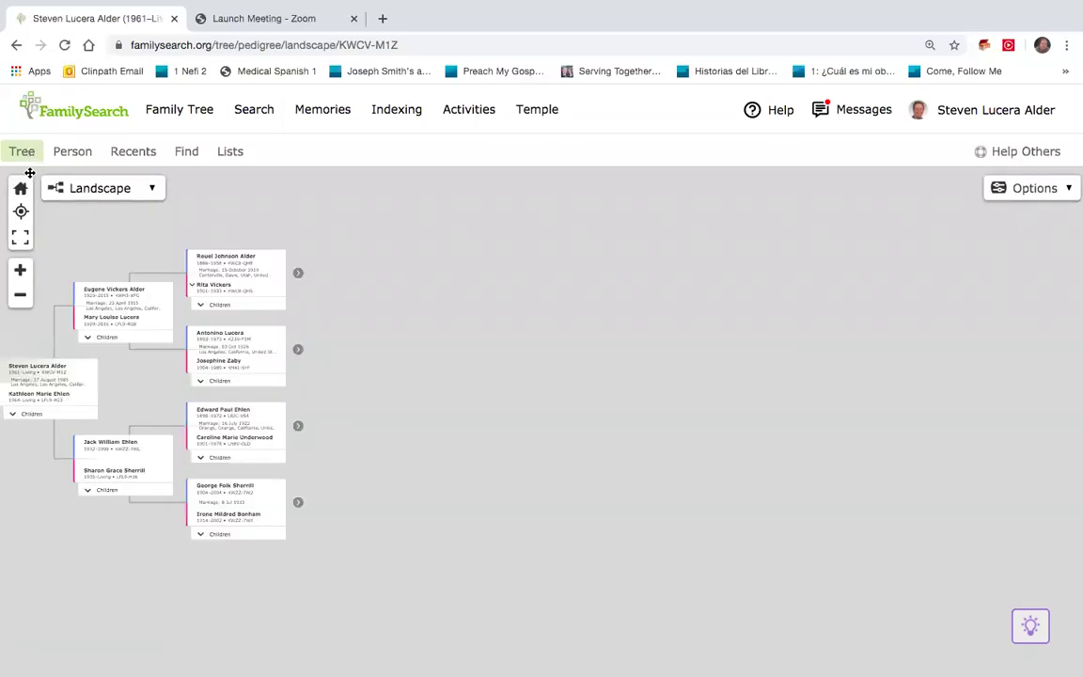
left_click(20, 270)
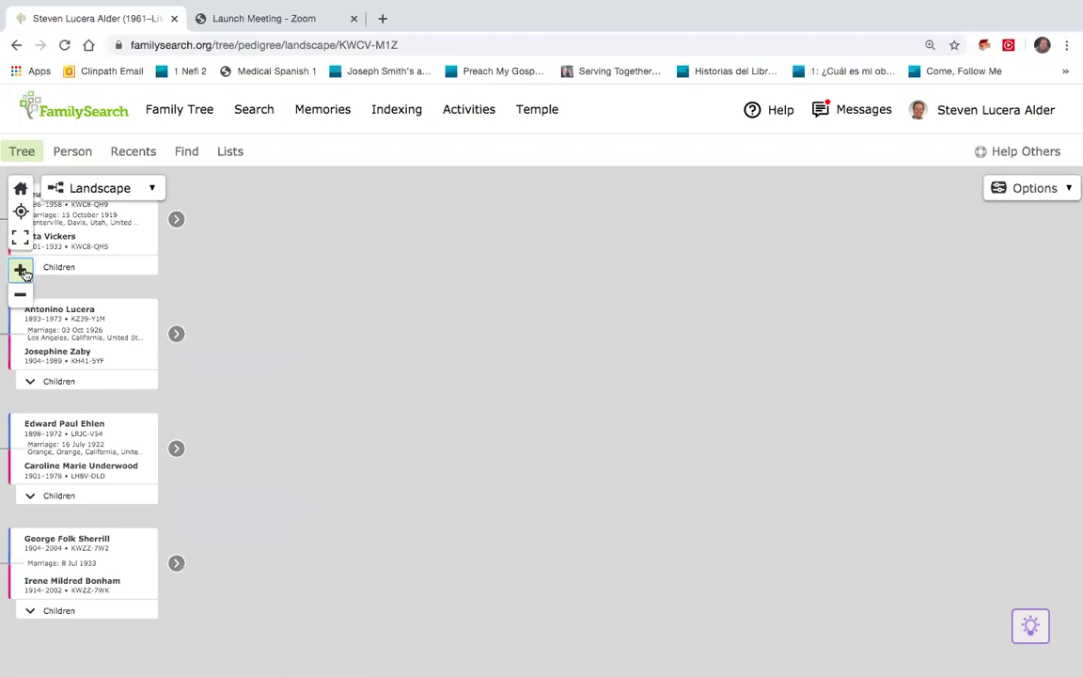
left_click_drag(212, 274, 735, 263)
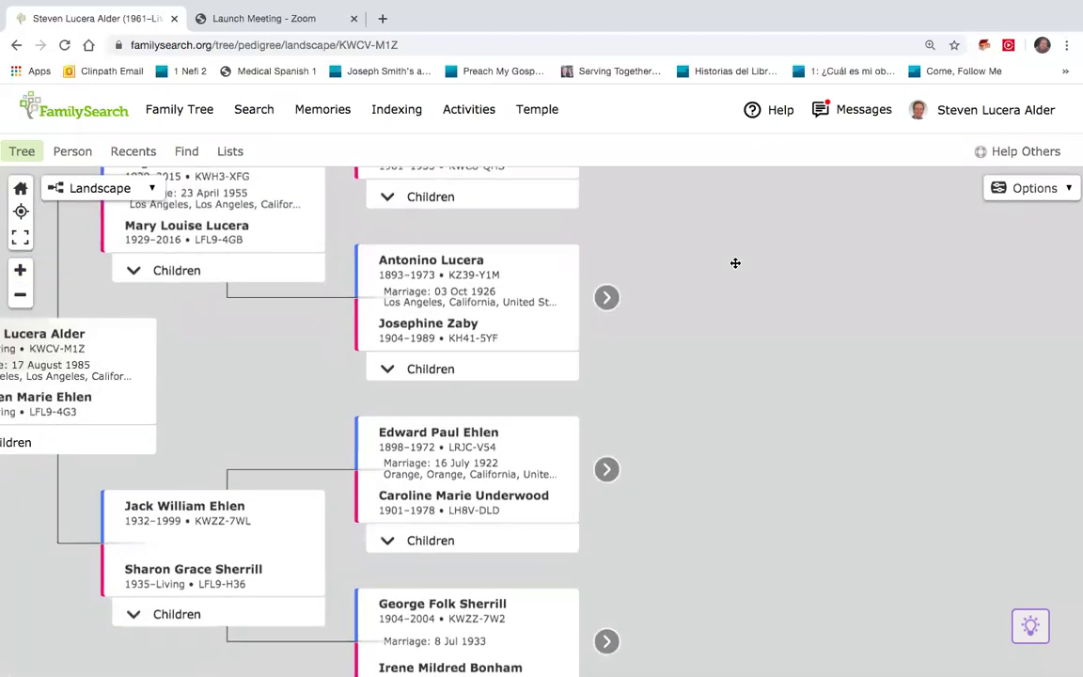
left_click_drag(273, 341, 527, 350)
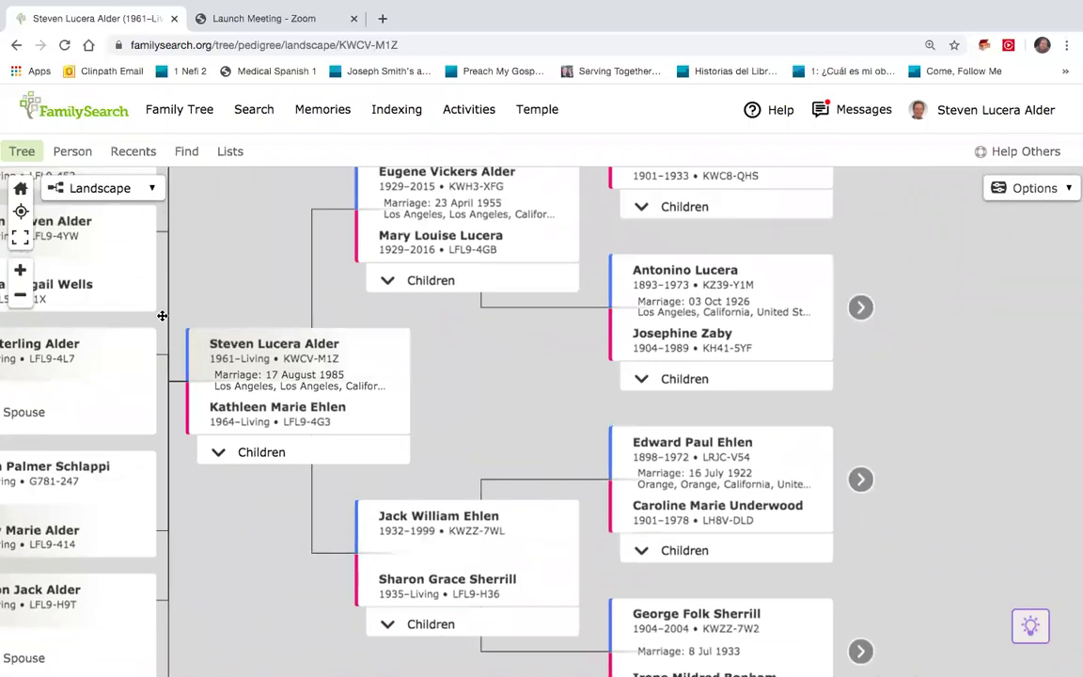
left_click(20, 297)
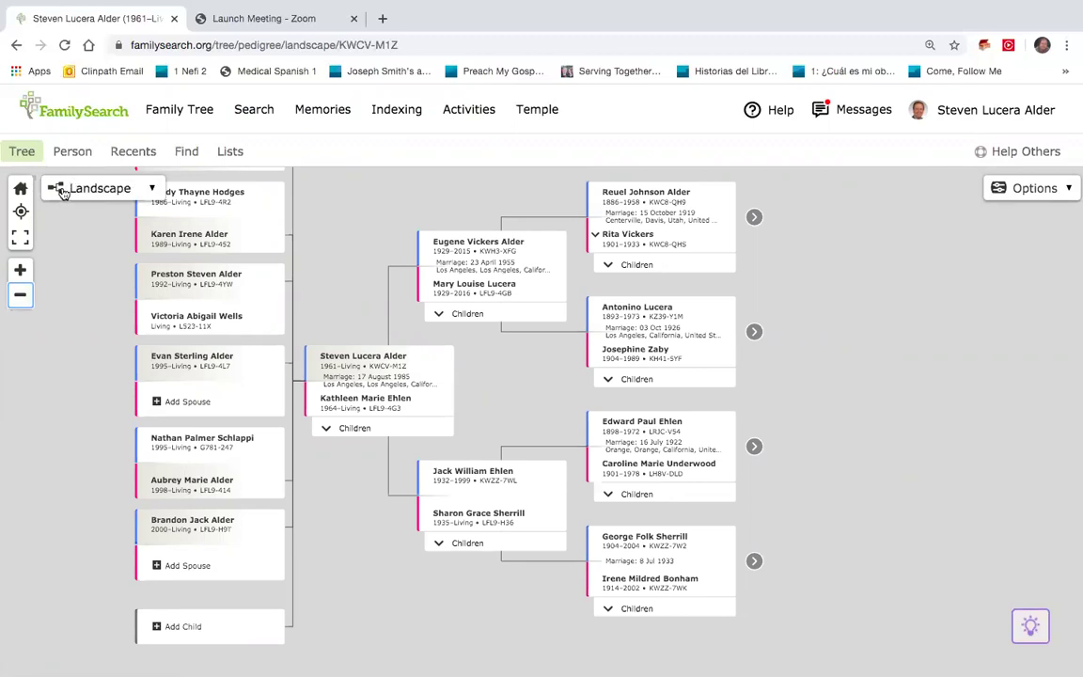
Step: Switch the tree to Portrait and expand the maternal grandparents' line two generations back
left_click(152, 190)
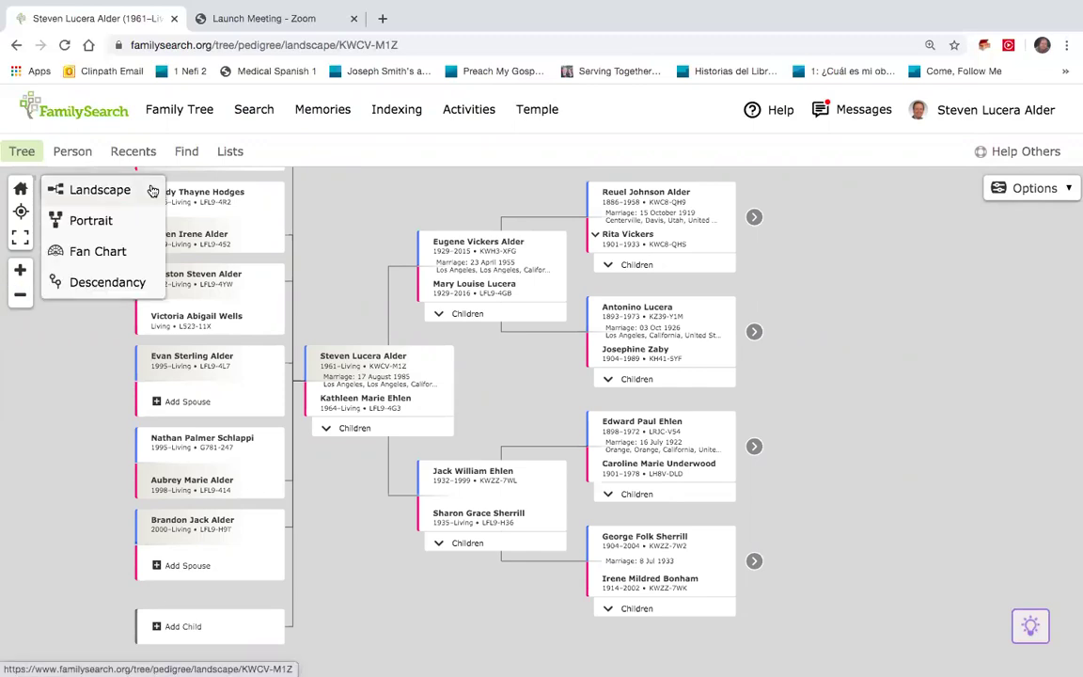
left_click(113, 222)
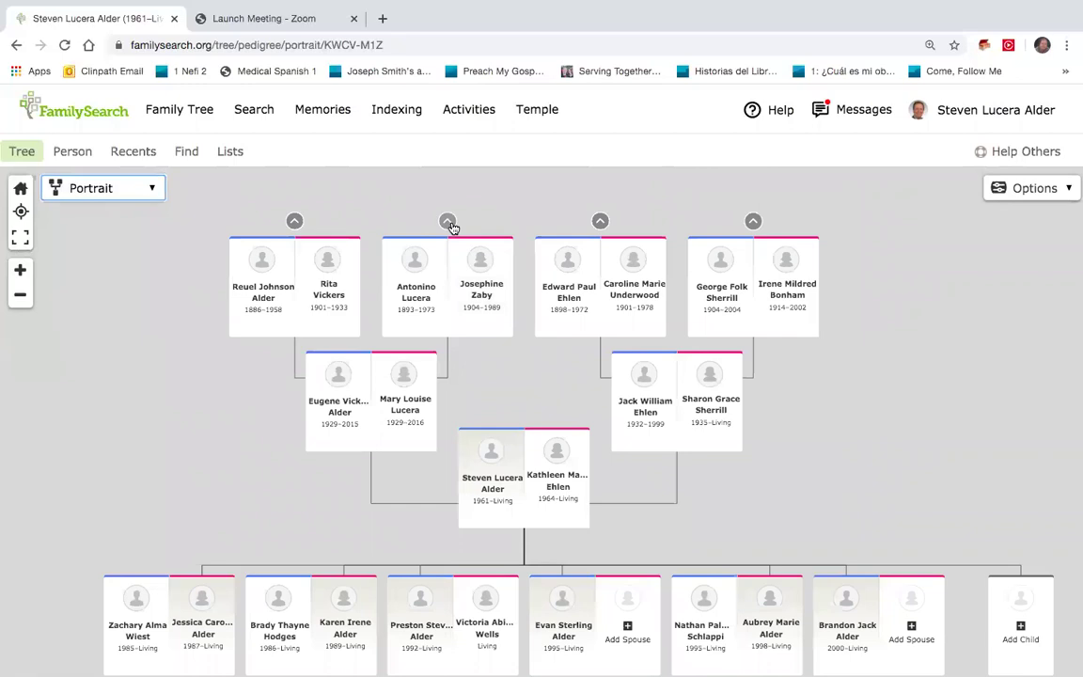
left_click(447, 222)
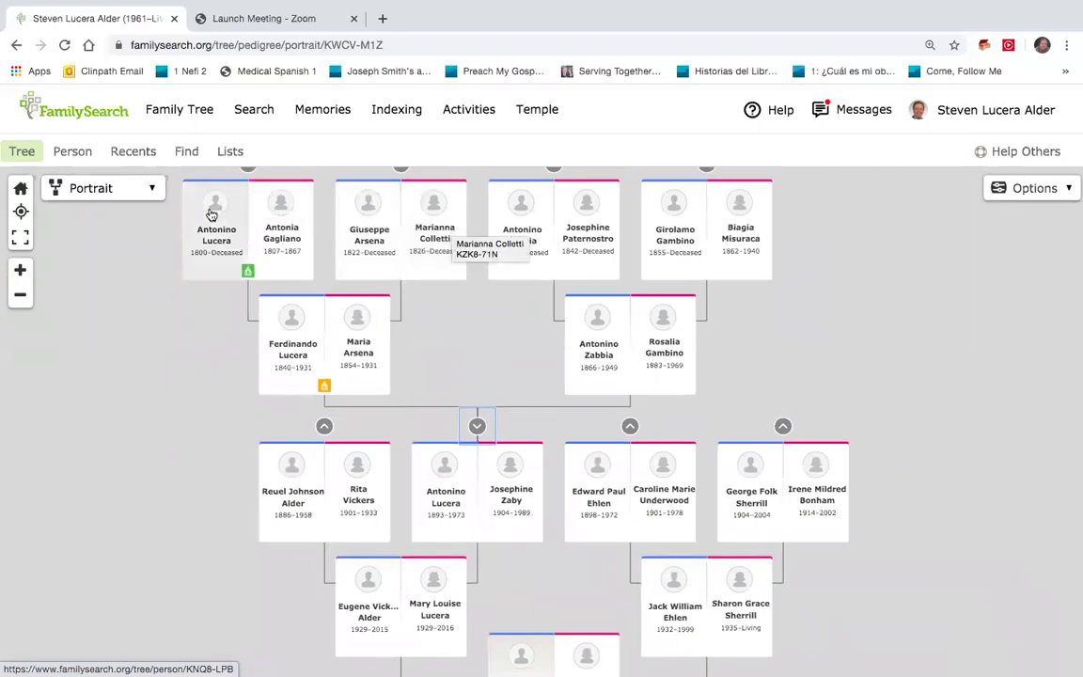
left_click(152, 193)
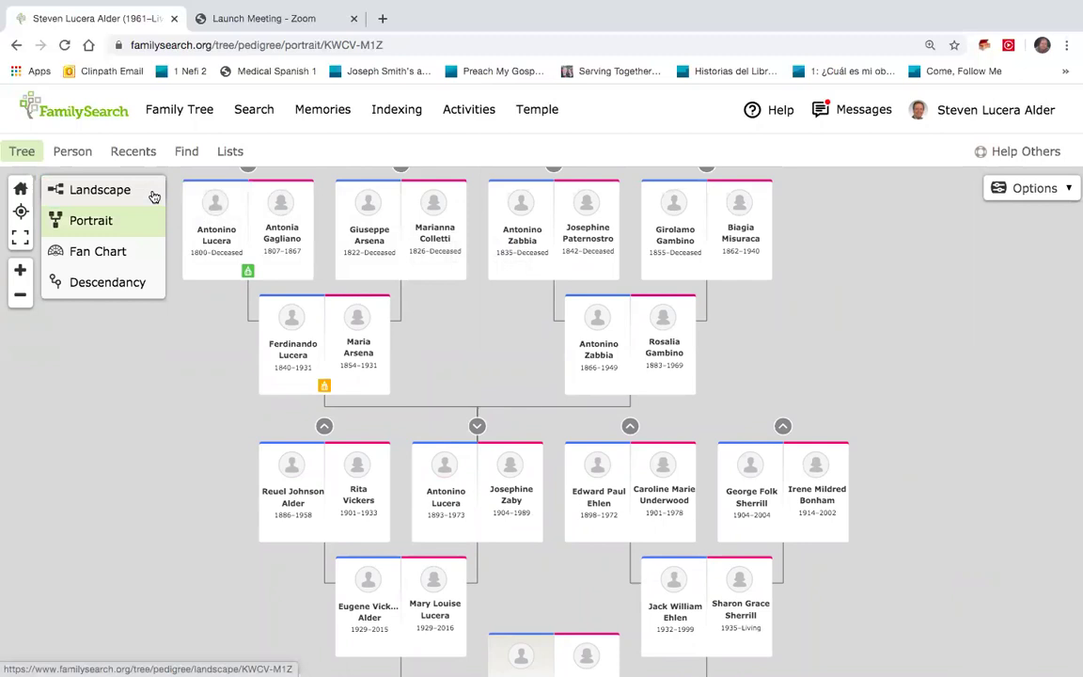
Step: Switch the tree to the five-generation Fan Chart and pick a great-grandmother's segment
left_click(113, 252)
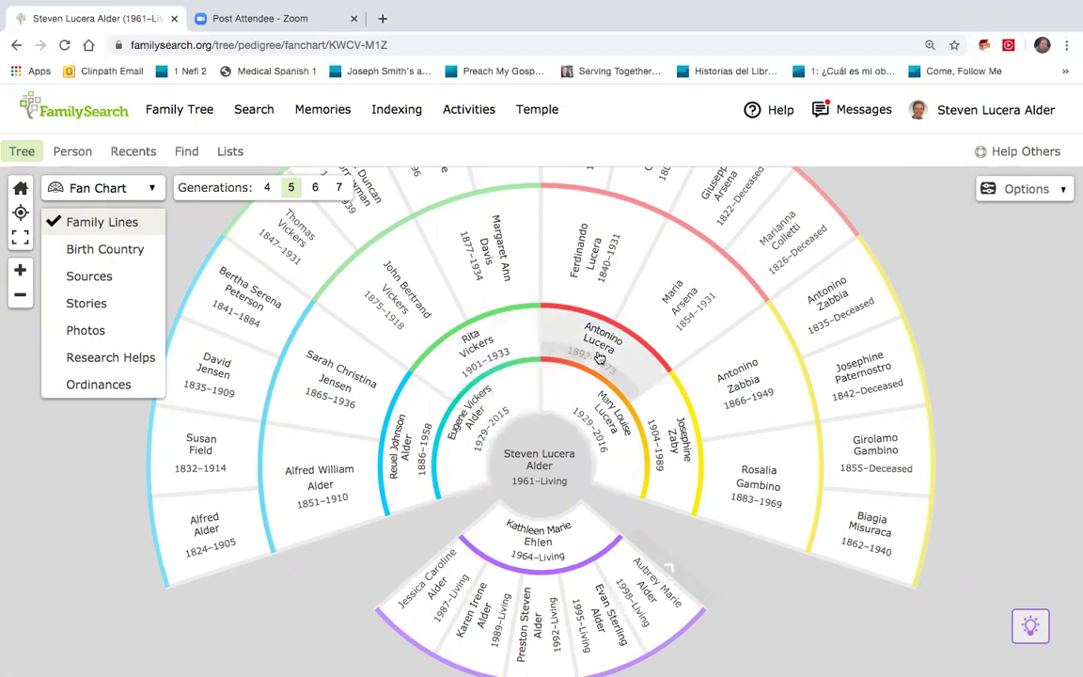
scroll(600, 359, "up", 3)
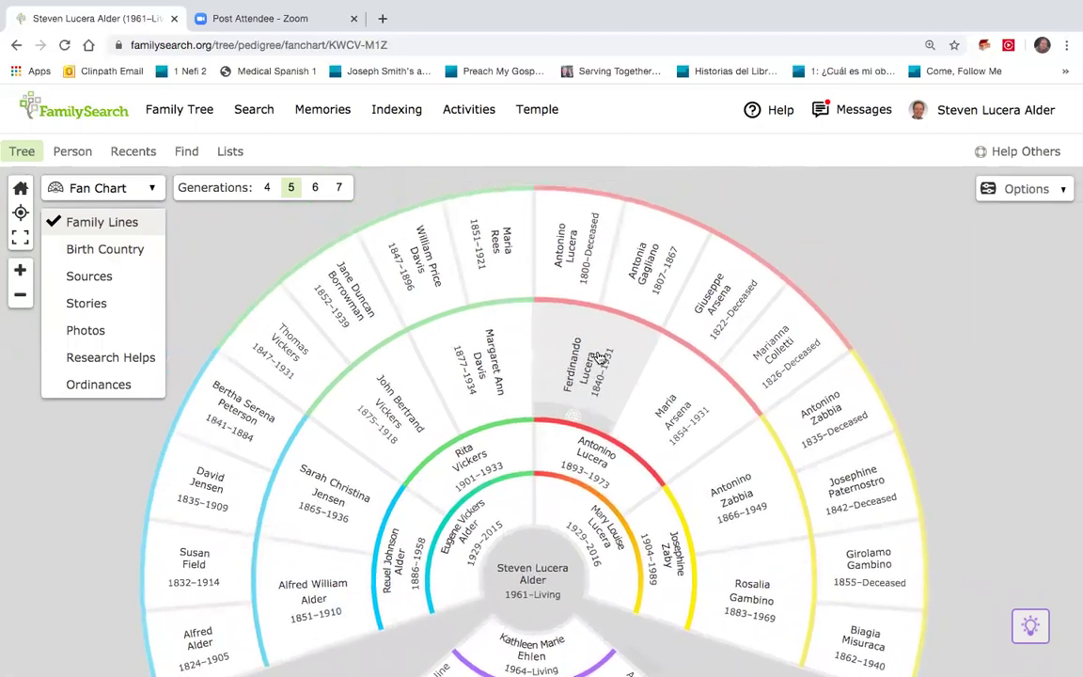
scroll(600, 359, "down", 1)
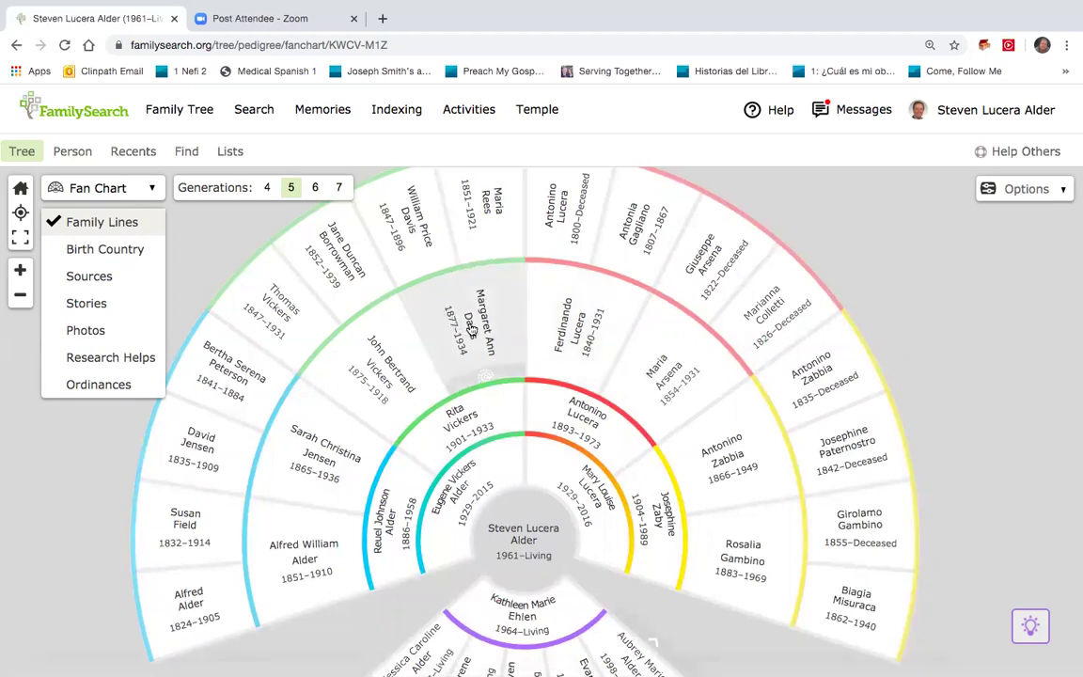
left_click(485, 377)
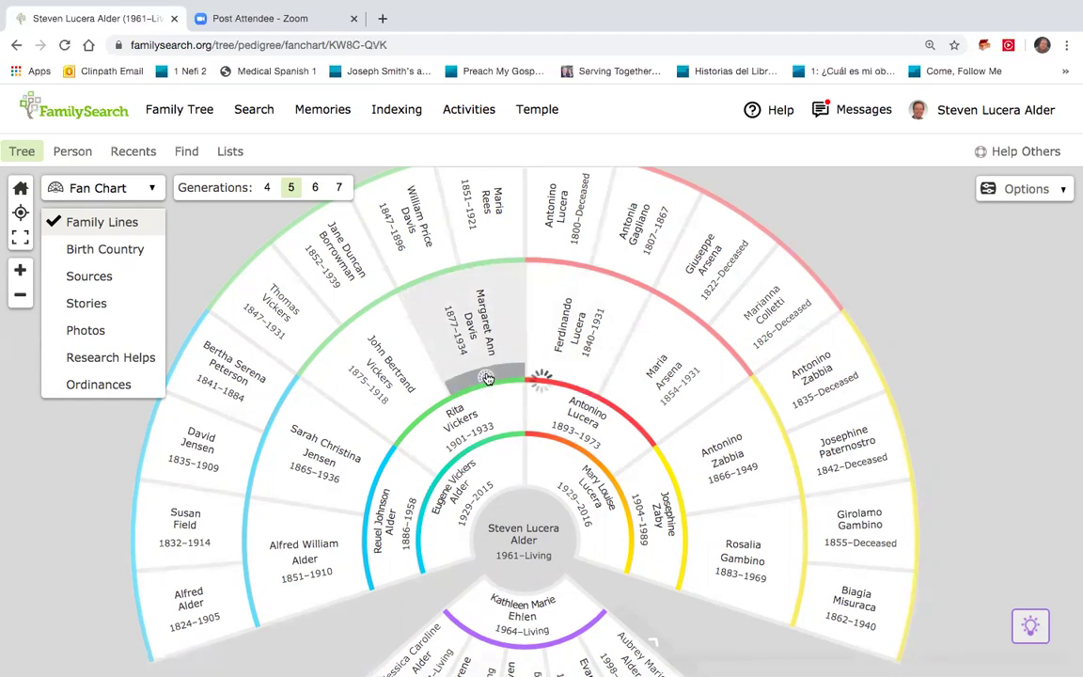
Step: Re-centre the fan chart on the 1877–1934 great-grandmother
left_click(486, 376)
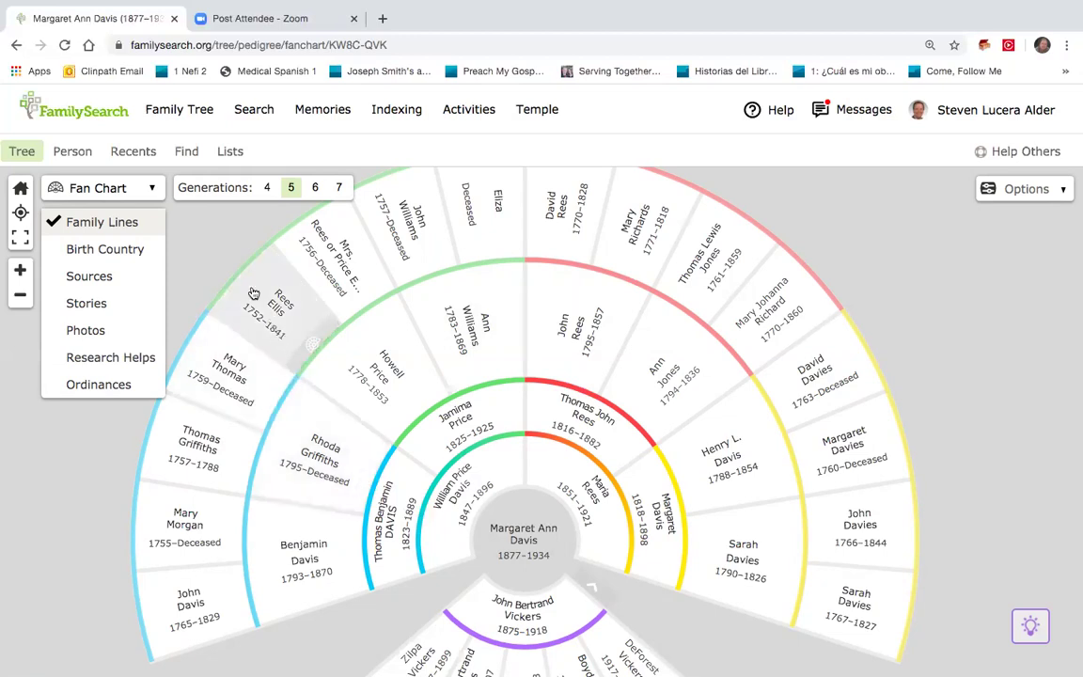
Step: Return to your own person details page from the Recent People list
left_click(151, 161)
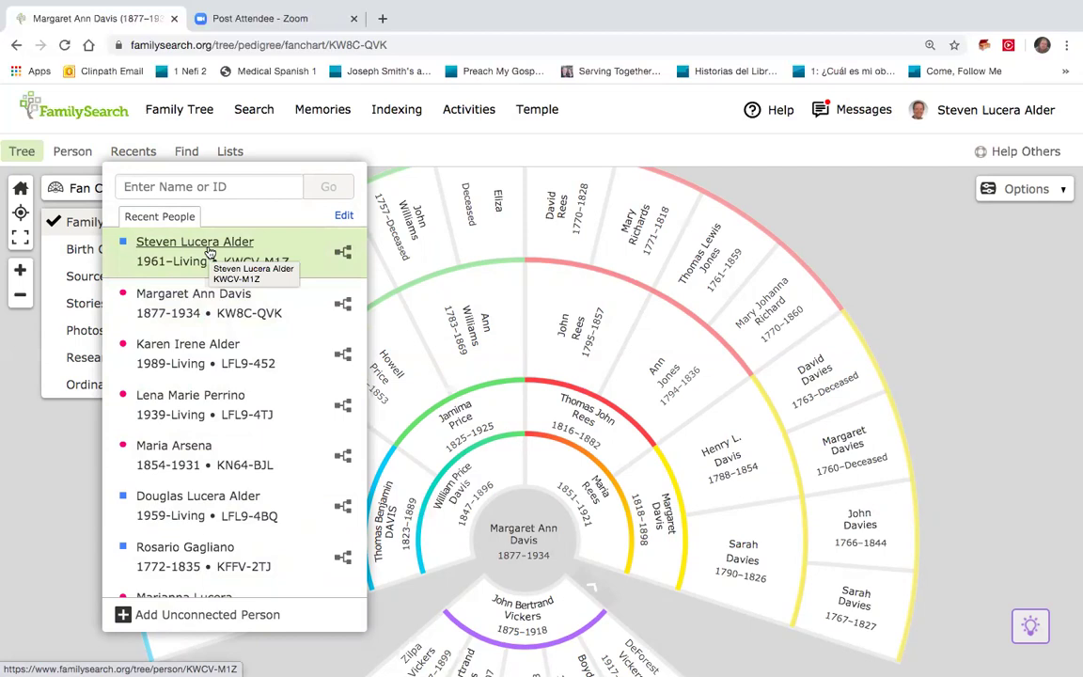
left_click(208, 252)
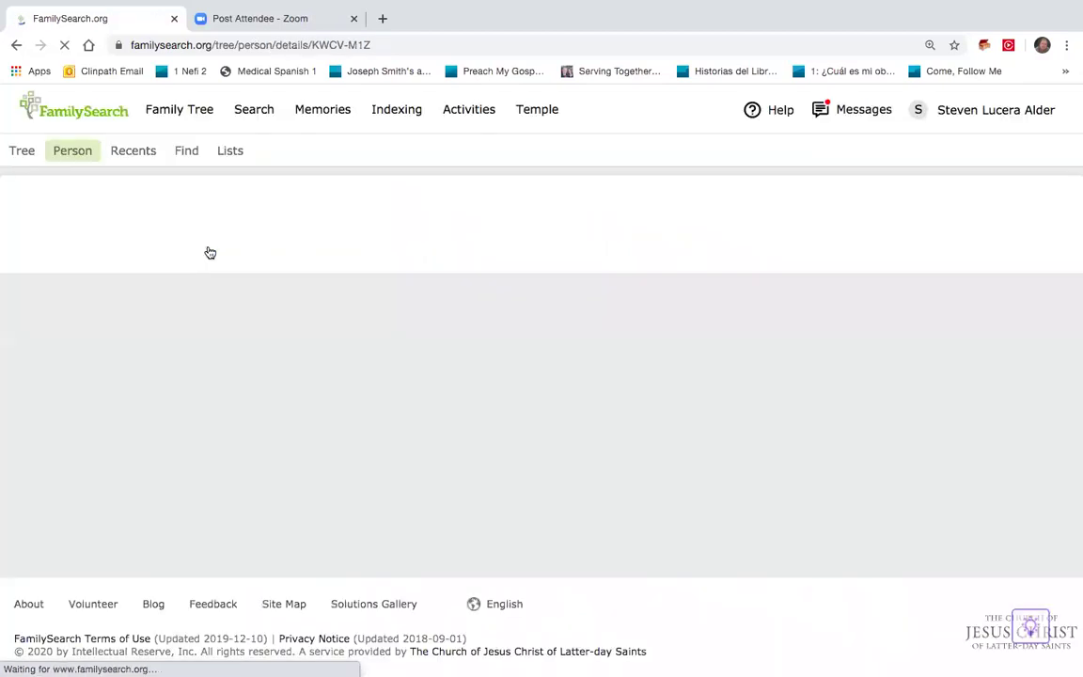